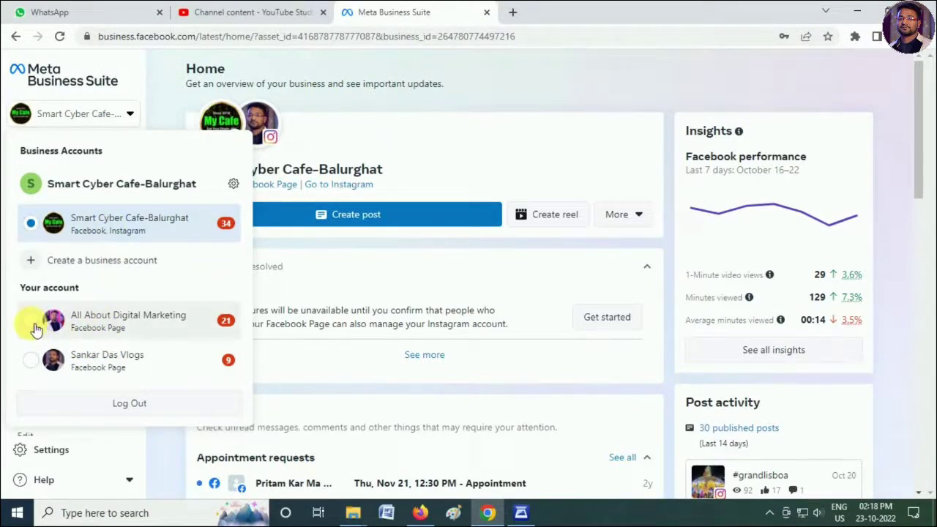
Switch to the All About Digital Marketing Page and return to the Smart Cyber Cafe-Balurghat Page.
click(35, 331)
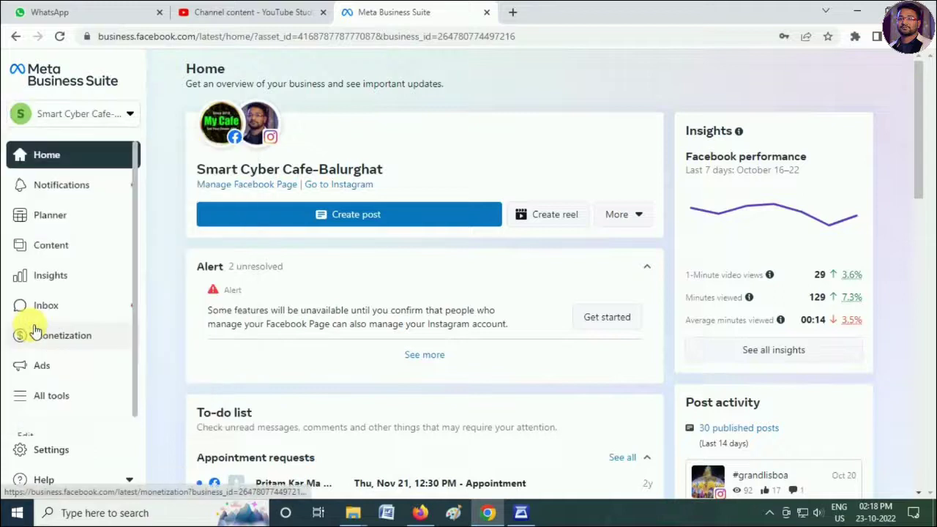
click(84, 118)
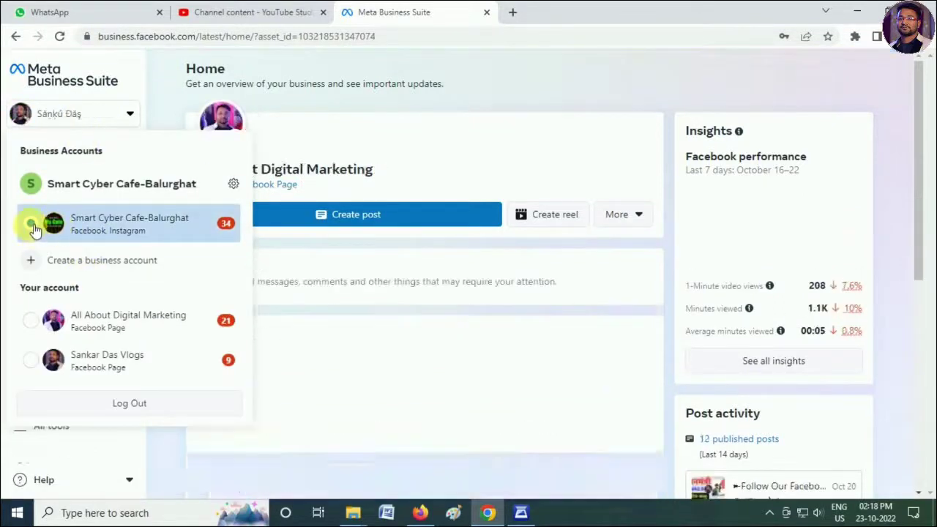
click(569, 79)
mouse_move(211, 136)
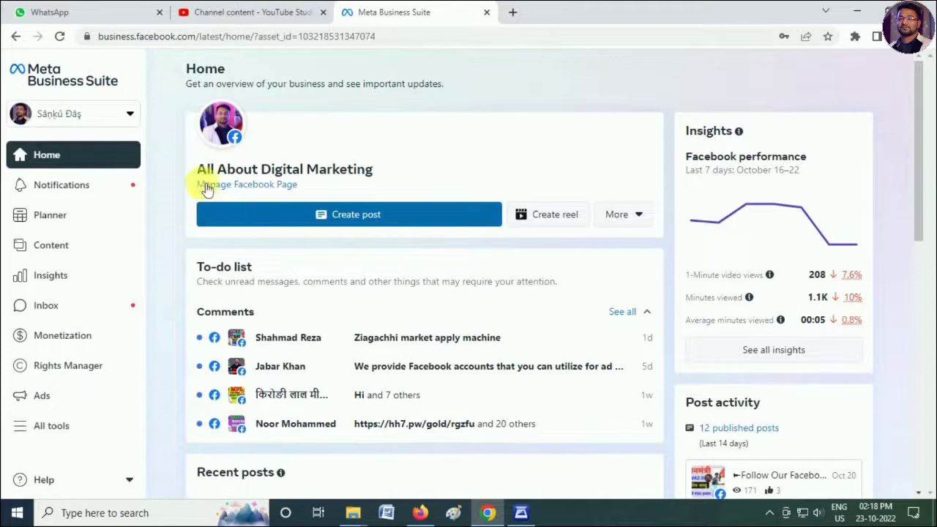
click(63, 115)
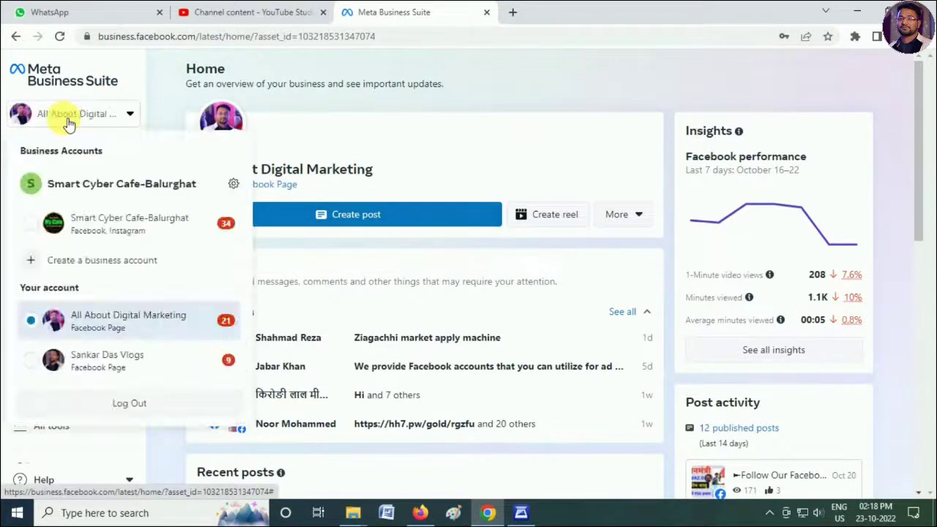
click(37, 232)
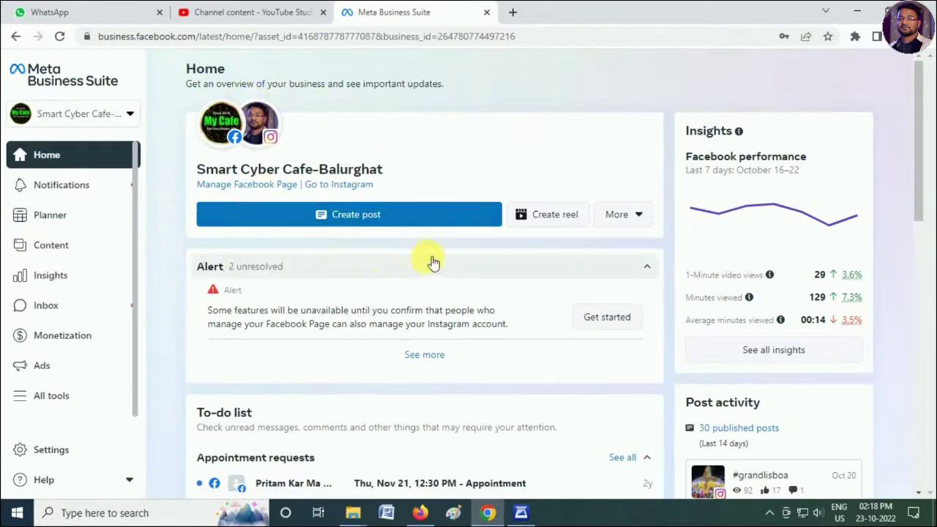
Start a new post for Smart Cyber Cafe-Balurghat, dismissing the Instagram access prompt, and upload the video file port from the desktop VIDEO folder.
click(366, 223)
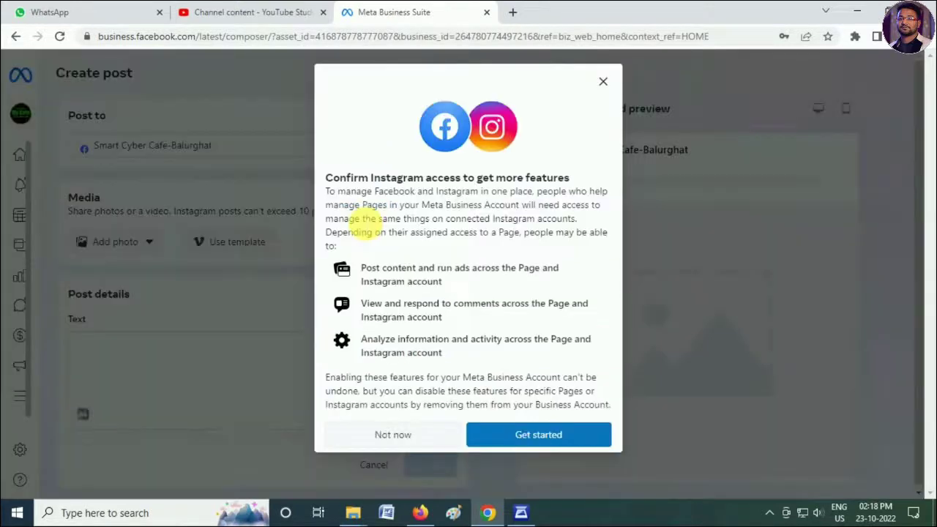
click(607, 87)
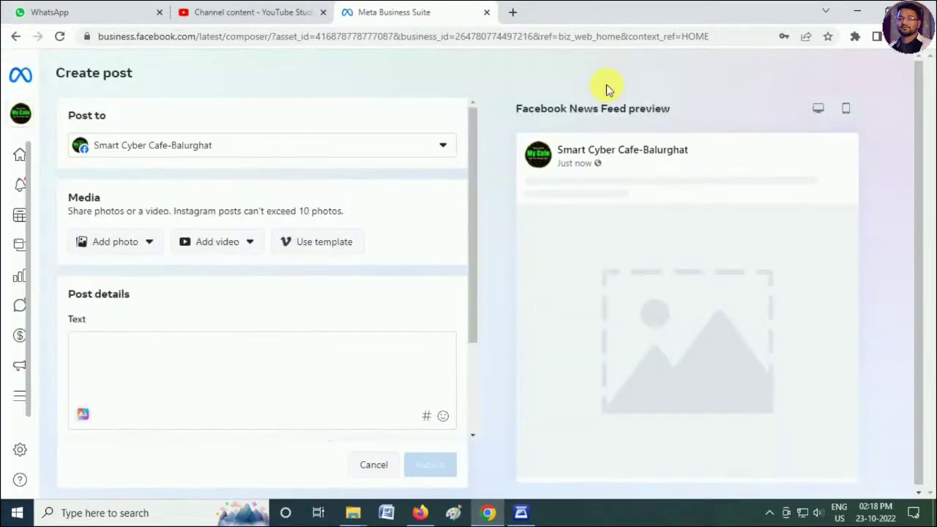
click(238, 248)
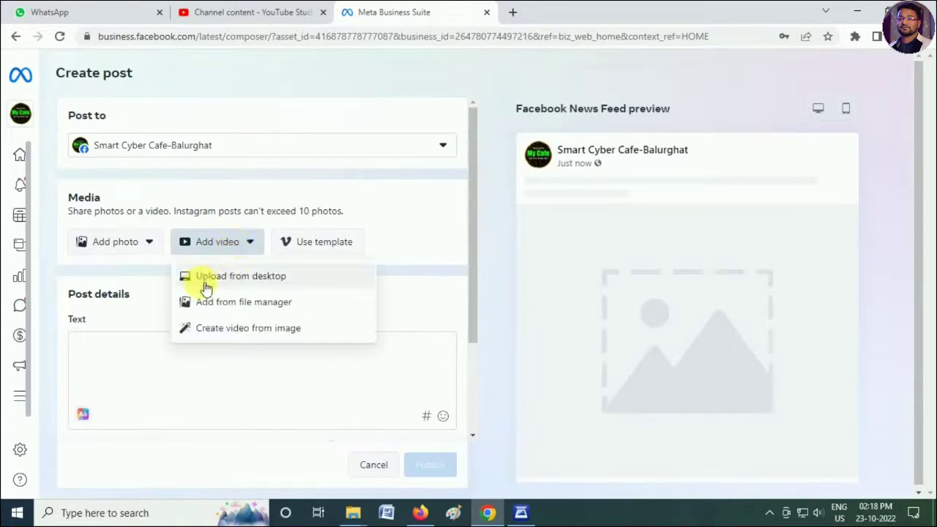
click(270, 285)
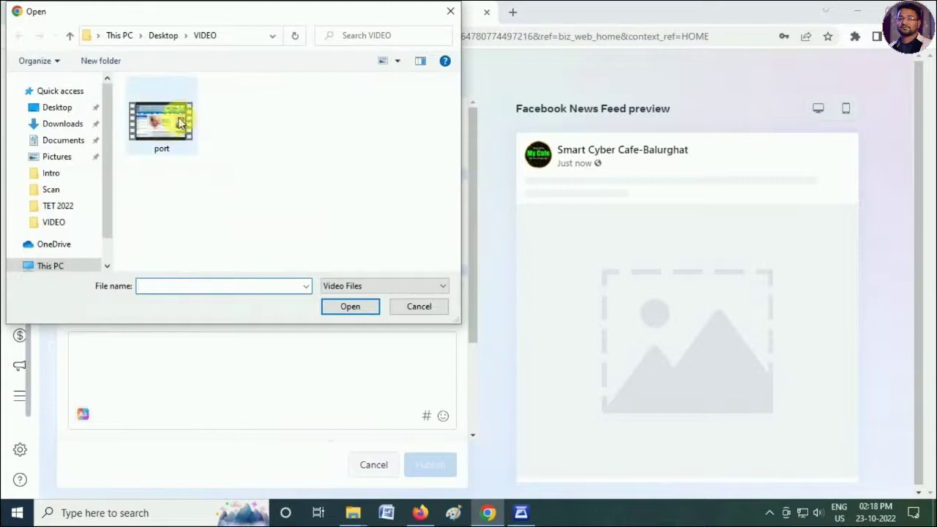
click(176, 123)
click(345, 308)
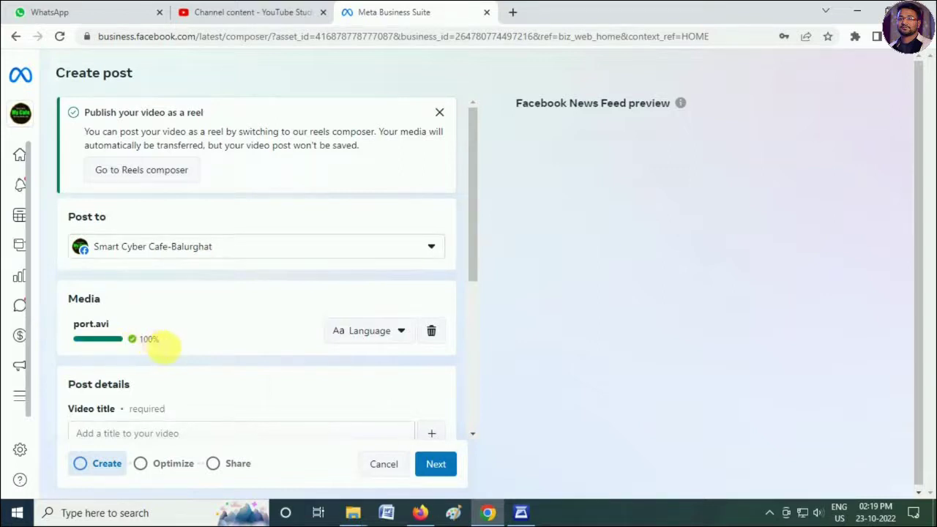
Paste the video title "কলকাতা বন্দরে নতুন কর্মী নিয়োগ Group C পদে। Kolkata Port Trust Recruitment 2022 | Kolkata Port Trust".
scroll(276, 331, down, 1)
scroll(277, 331, down, 1)
click(187, 297)
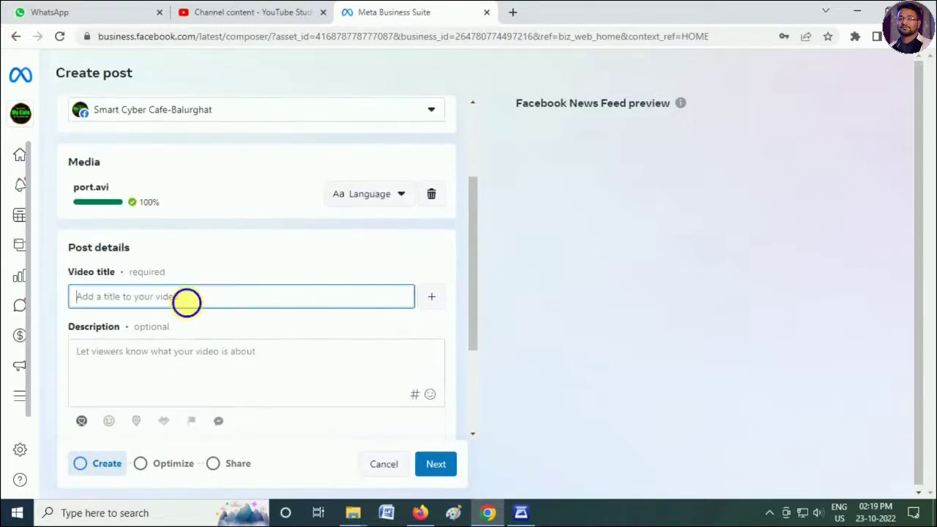
right_click(185, 297)
click(235, 189)
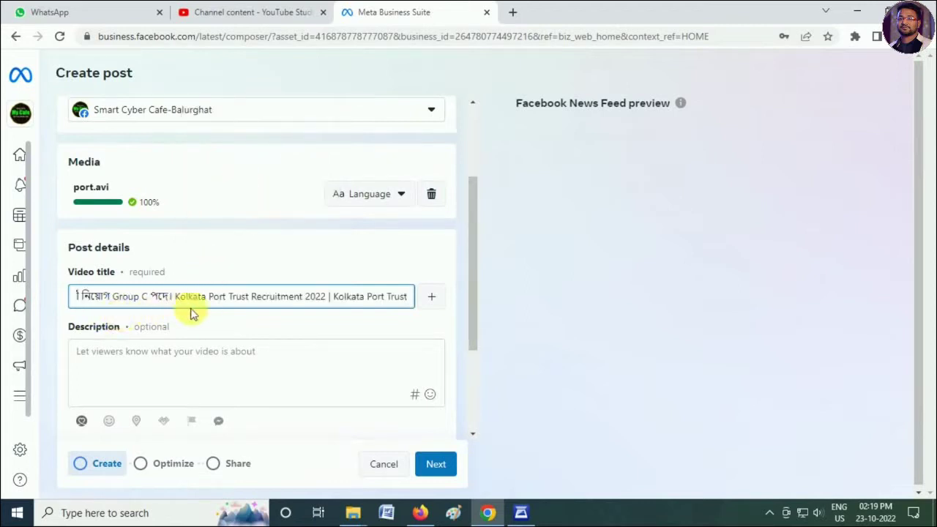
click(249, 257)
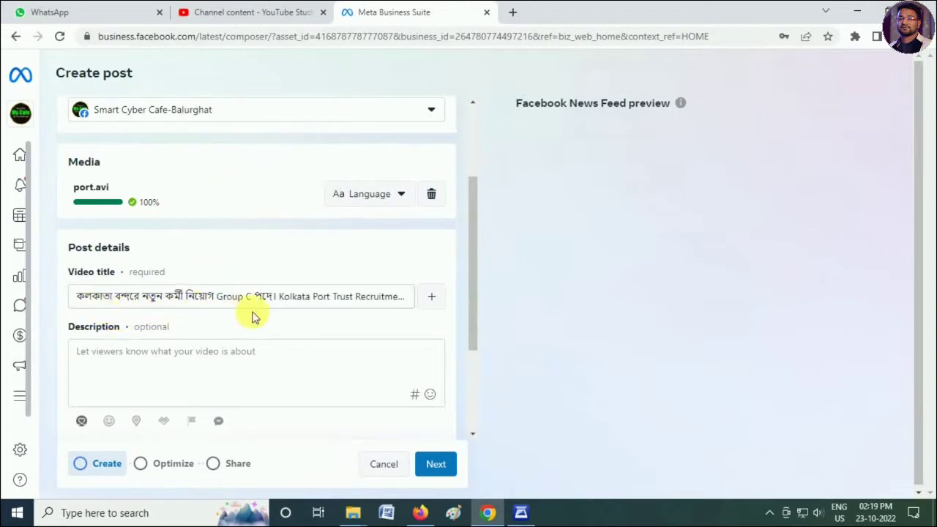
scroll(251, 314, down, 1)
click(197, 292)
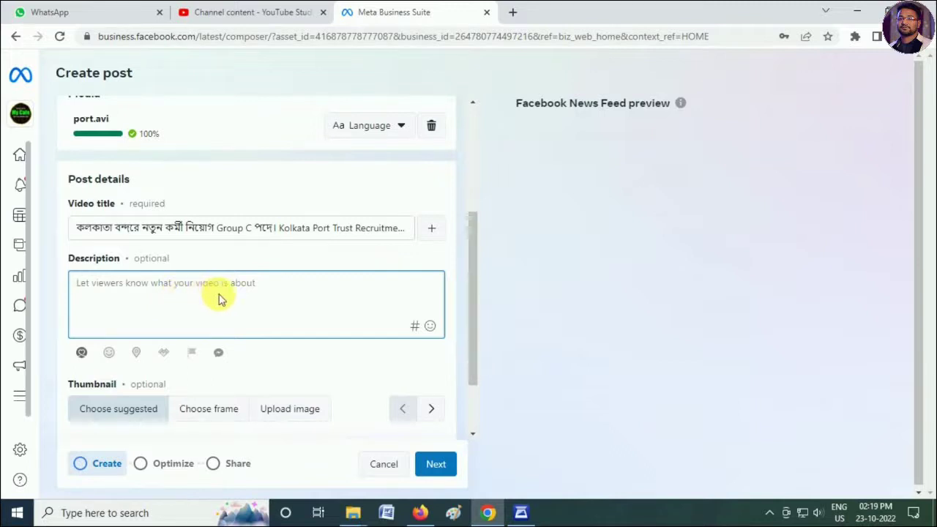
click(765, 507)
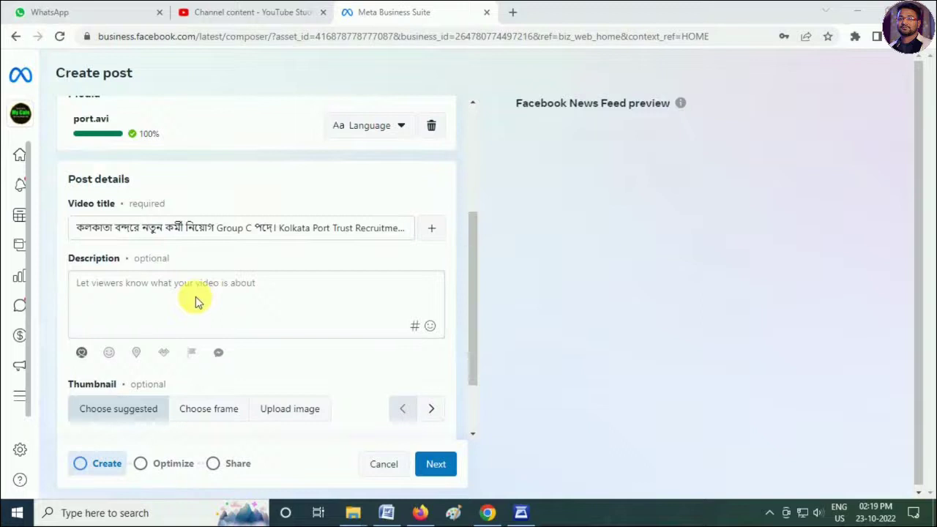
click(158, 295)
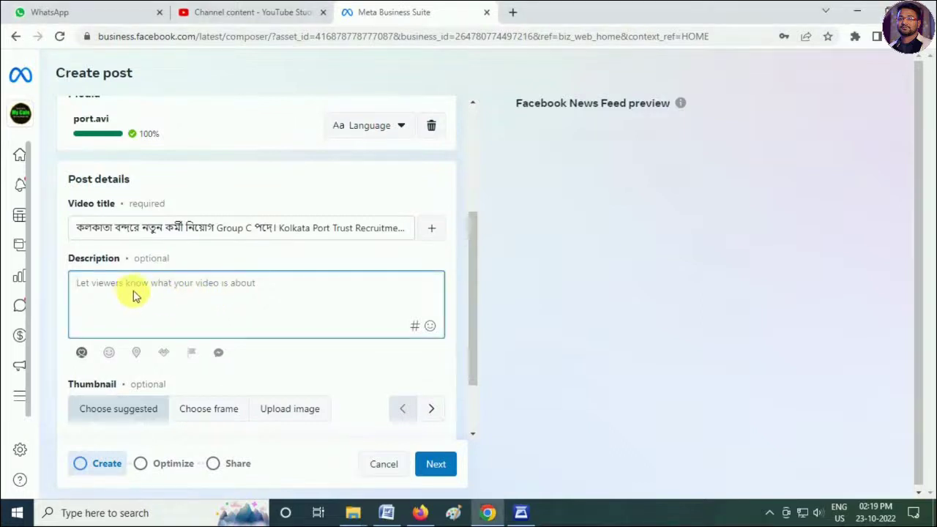
text(►Follow Our Facebook Page For Regular New Updates ►For More Information Visit- http://freesarkarijobalert.com/ ►Subscribe Our Youtube Channel- https://youtu.be/_7JAnz_HRpI ►Subscribe New Youtube Channel- https://youtu.be/lAdZkAT4xpQ ►Join Our Vlog Channel- https://youtu.be/Q7WVvmjVa74)
key(BackSpace)
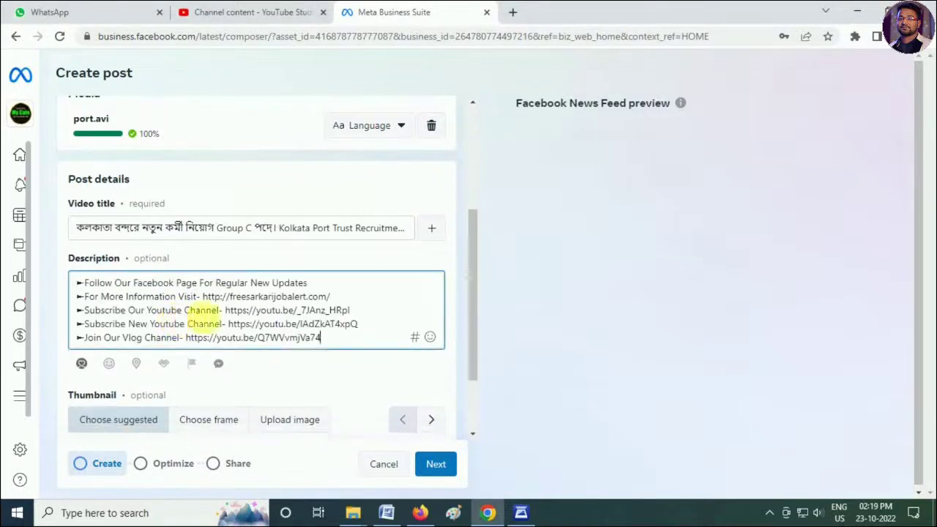
Upload the image 20221023_141423 from the VIDEO folder as the video's thumbnail.
scroll(158, 366, down, 2)
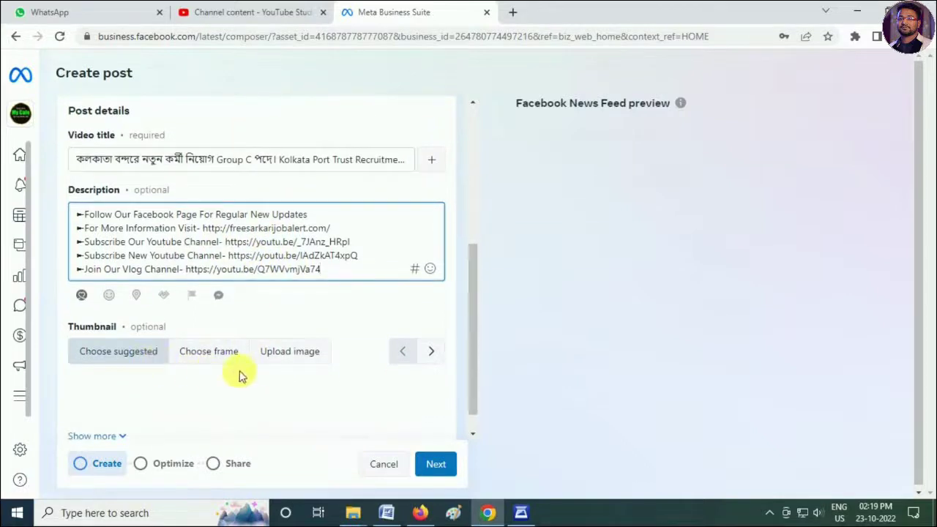
scroll(235, 373, down, 1)
click(289, 326)
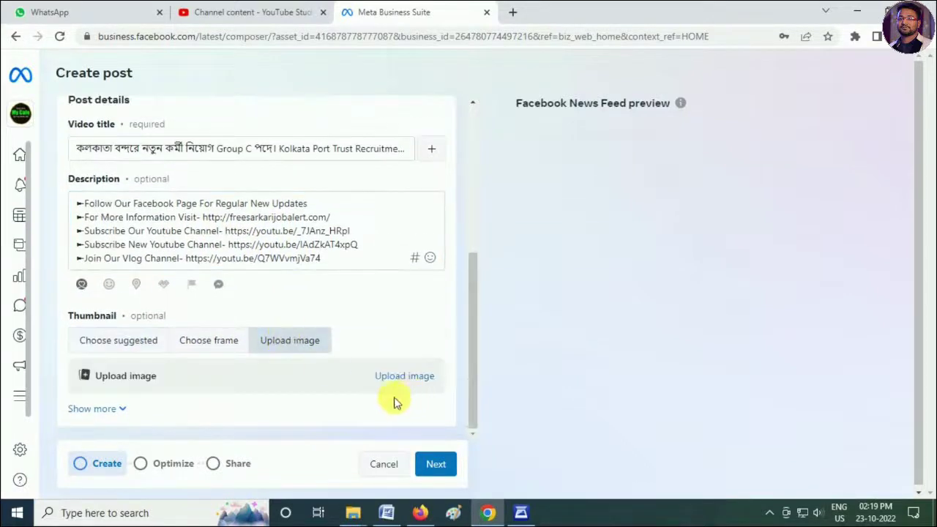
click(407, 377)
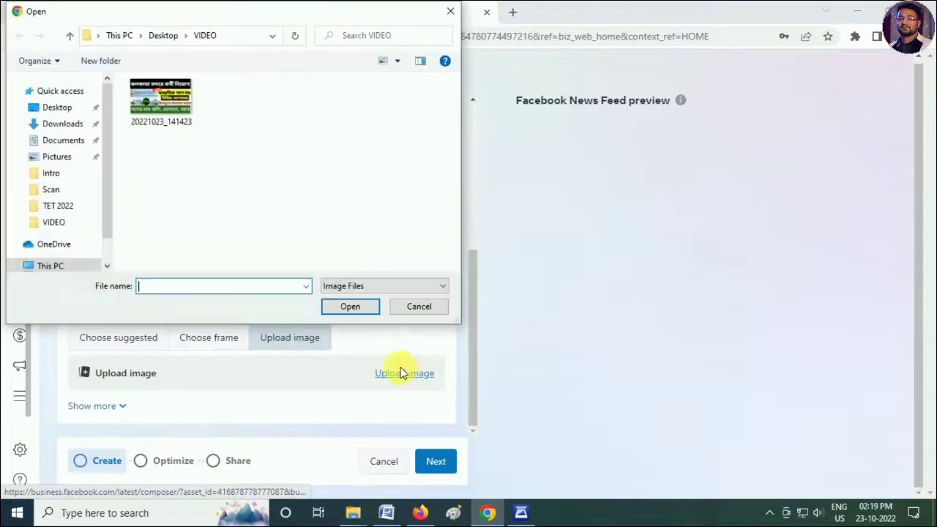
click(159, 109)
click(355, 307)
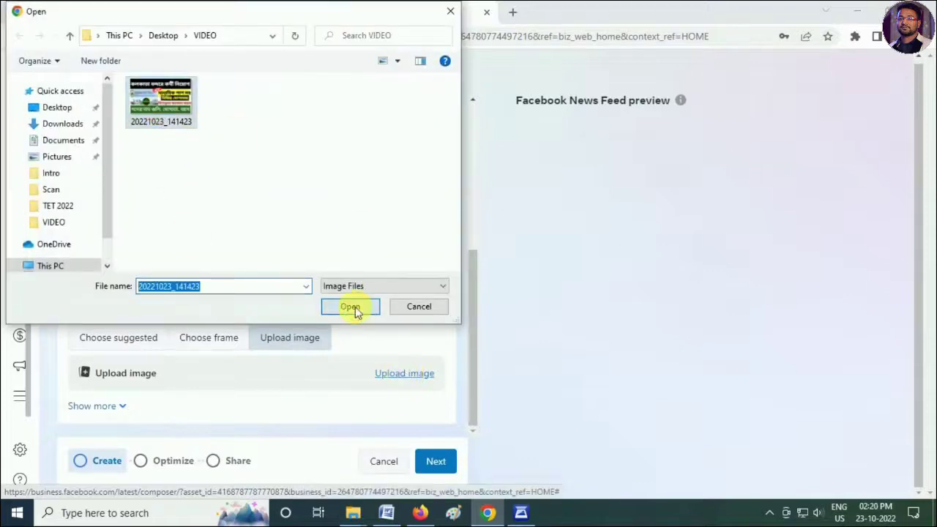
Expand the additional post details and turn on Tags and collaborator.
scroll(252, 386, down, 1)
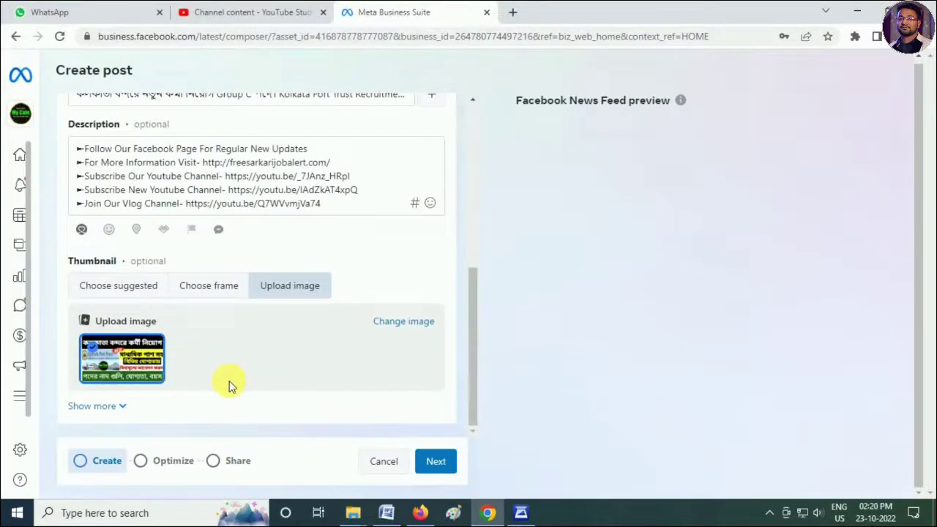
click(101, 410)
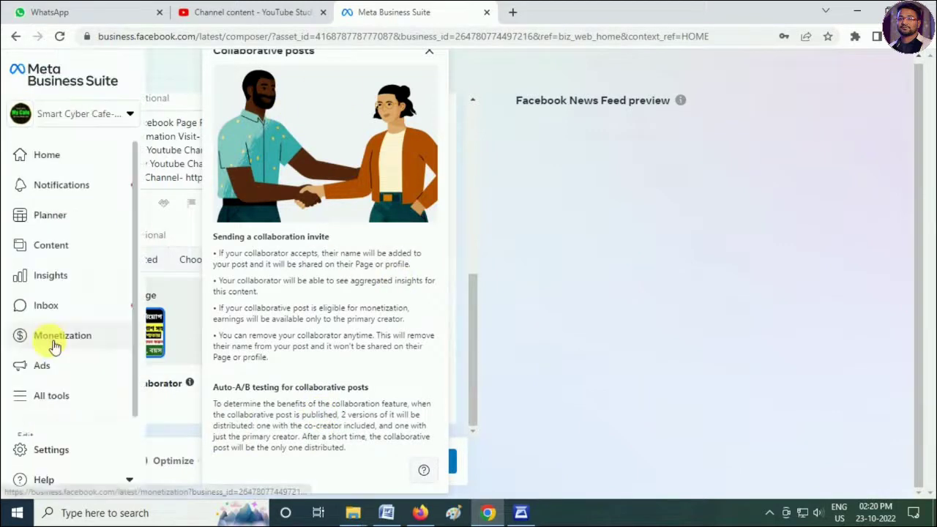
click(53, 339)
click(592, 114)
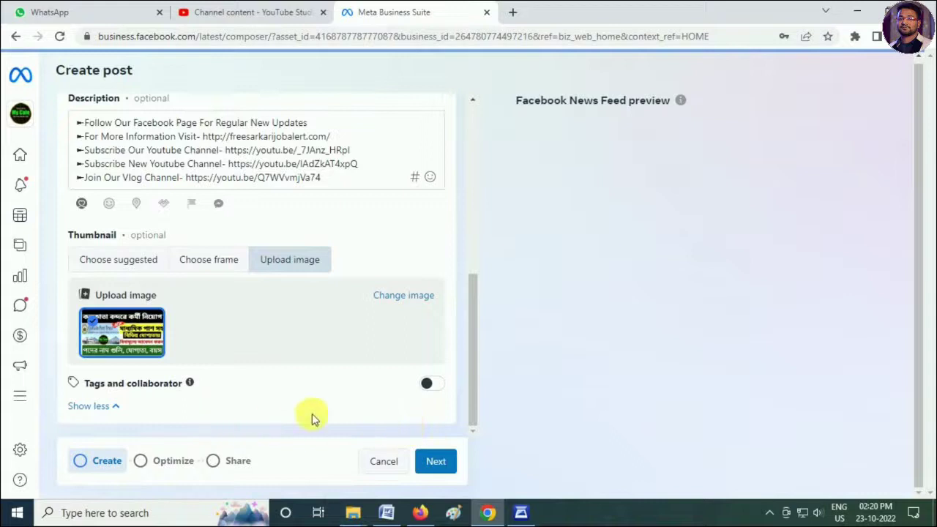
click(433, 386)
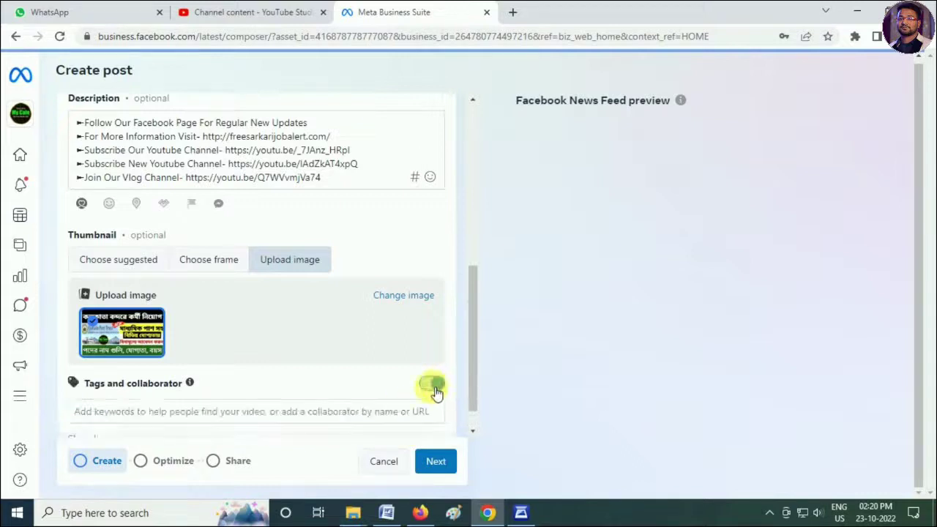
Add a new tag "kolkata airport recruitment 2022" to the video.
click(137, 378)
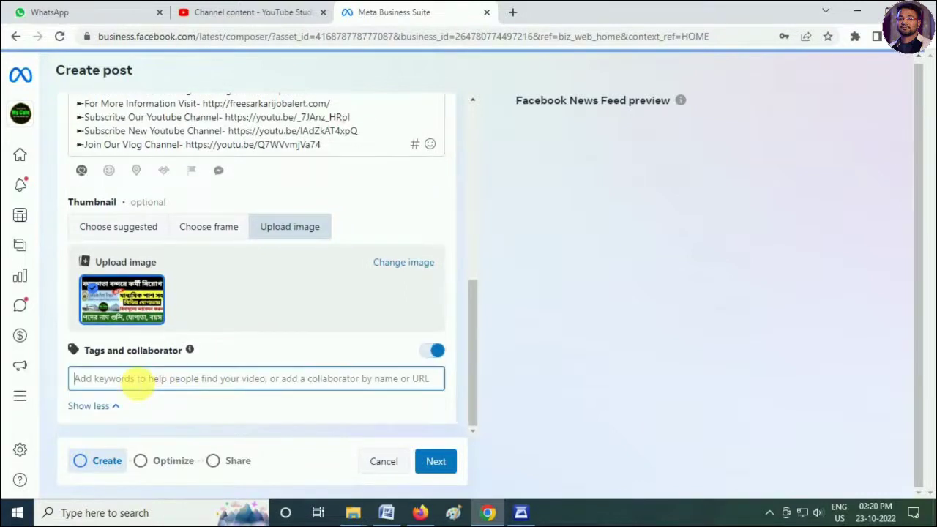
text(kolk)
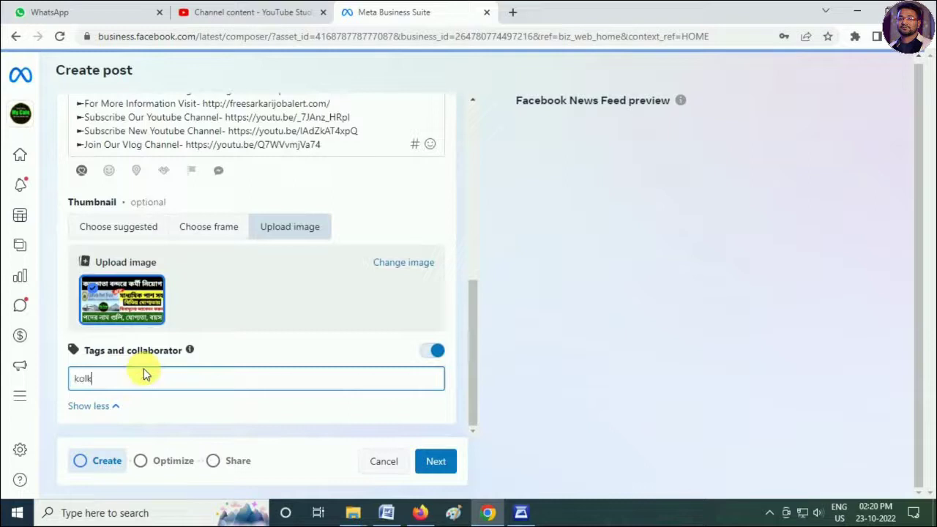
text(ata a)
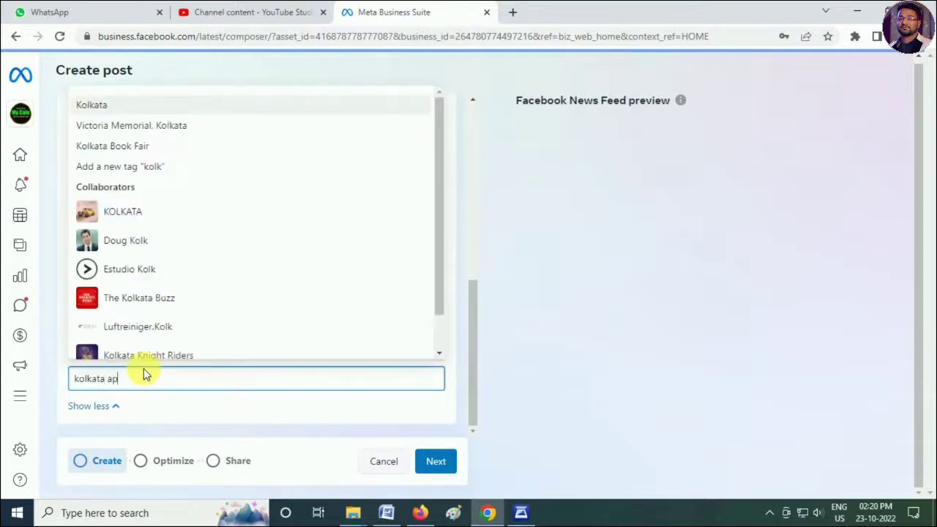
text(irport)
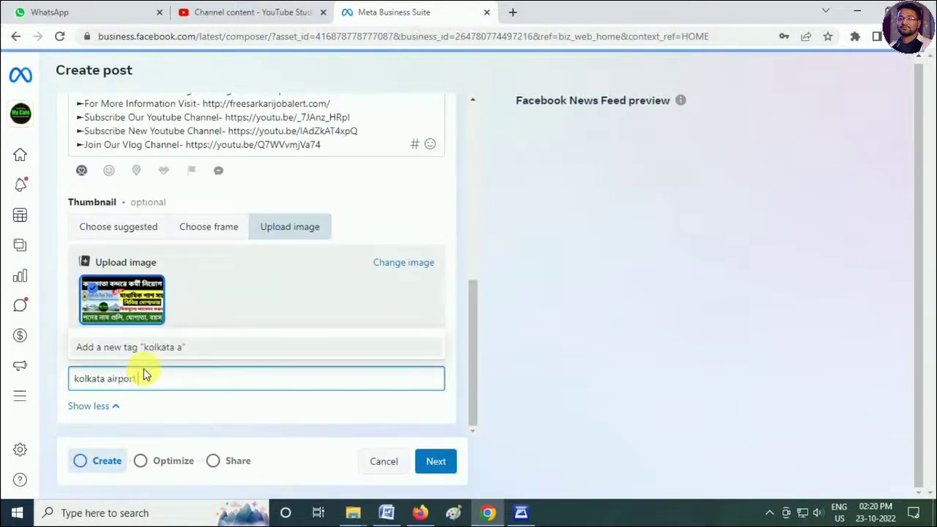
text( recruitment 2022)
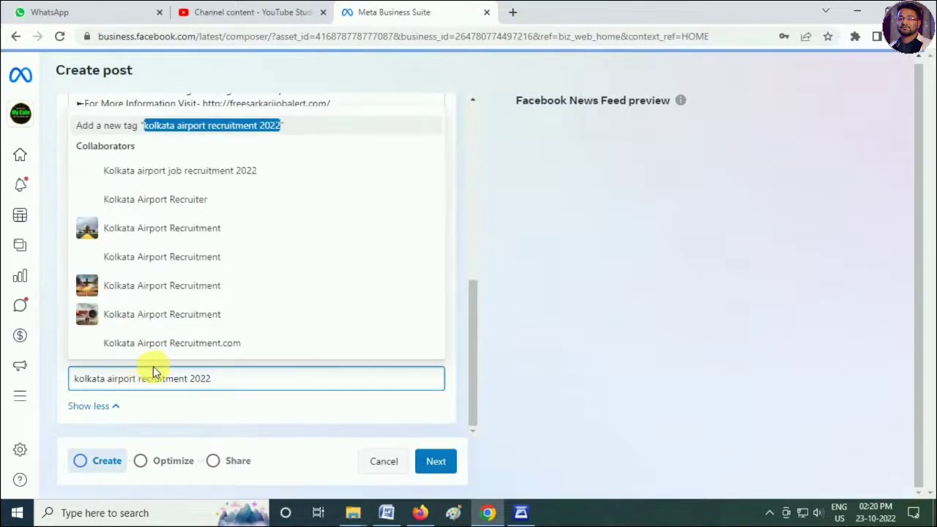
click(218, 127)
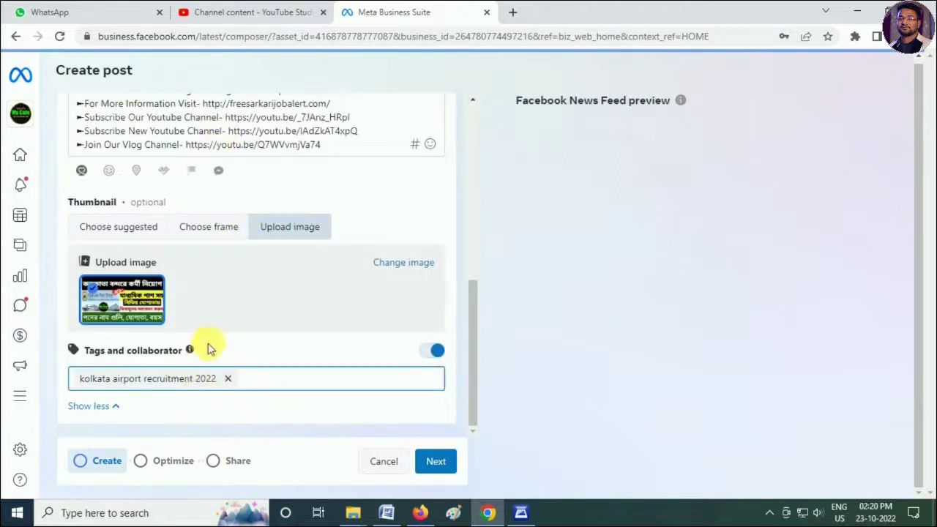
Continue past the Optimize stage with the recommended media settings and turn on Add to playlist in the Share stage.
click(437, 463)
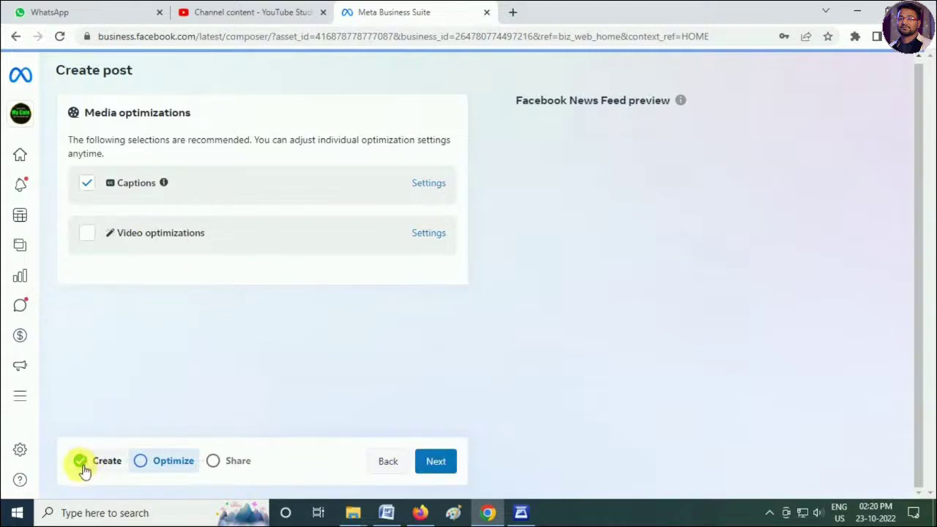
click(439, 463)
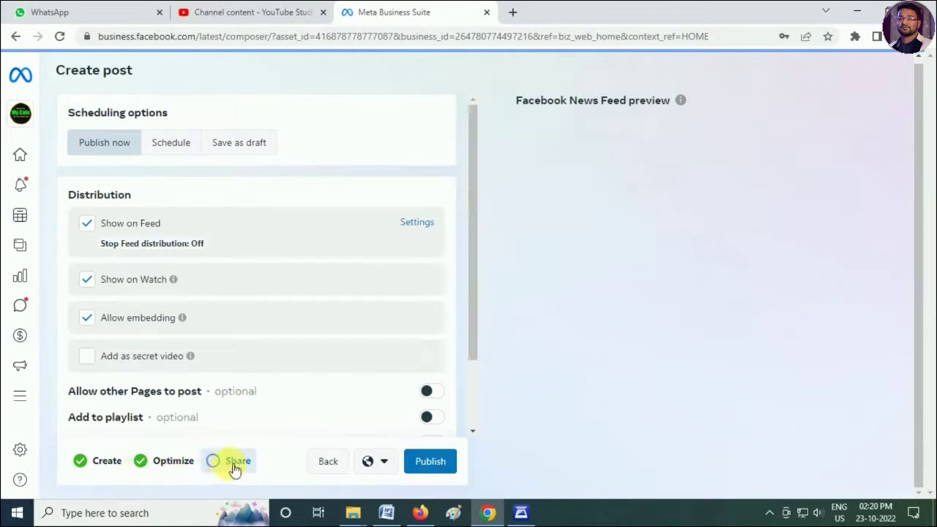
scroll(251, 373, down, 2)
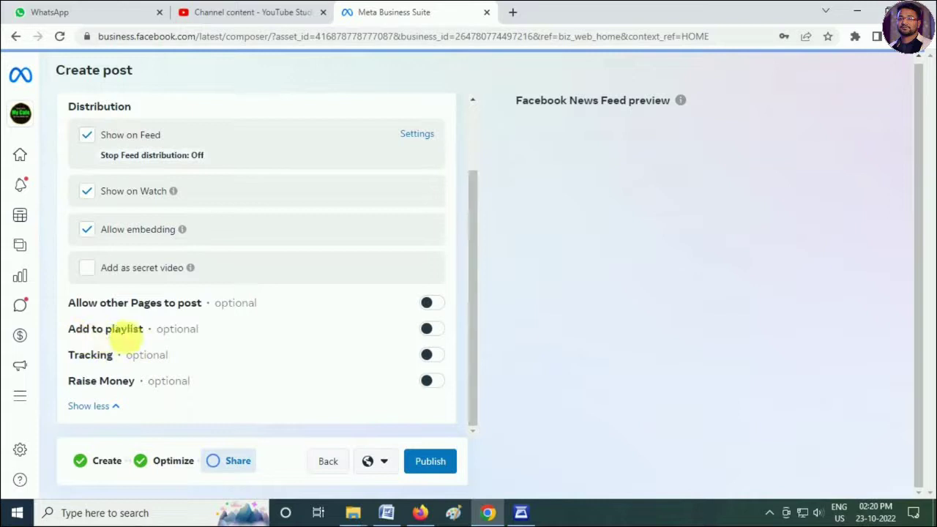
click(431, 331)
scroll(193, 356, down, 1)
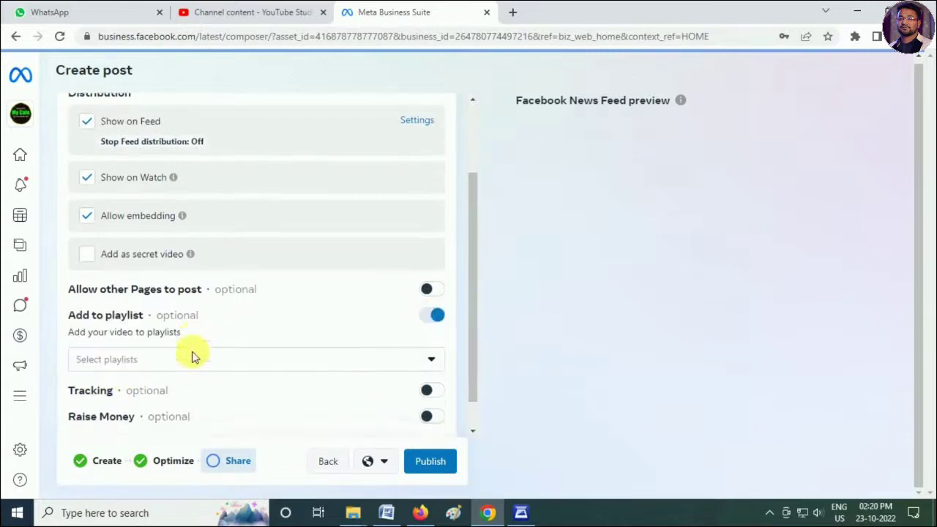
Add the video to the My Cafe 5 playlist, then publish the post publicly and close the processing notice.
click(126, 326)
click(85, 358)
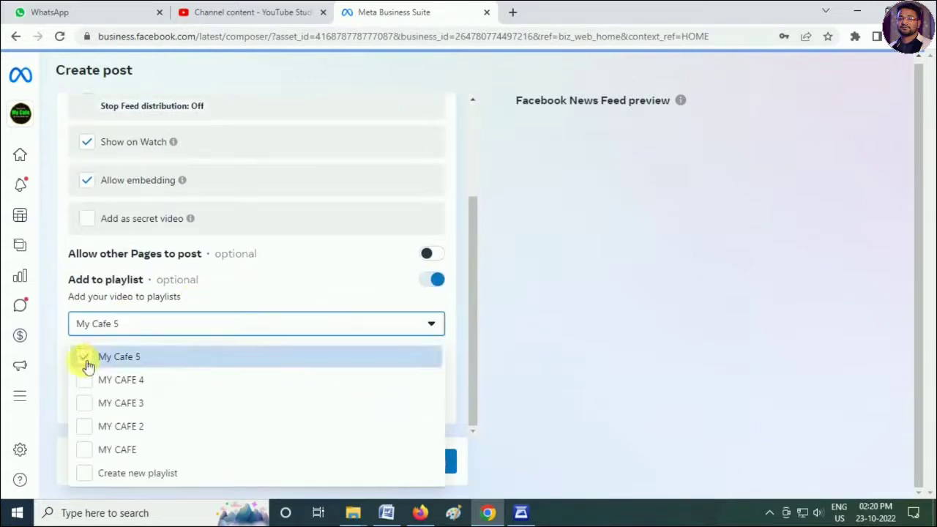
click(56, 307)
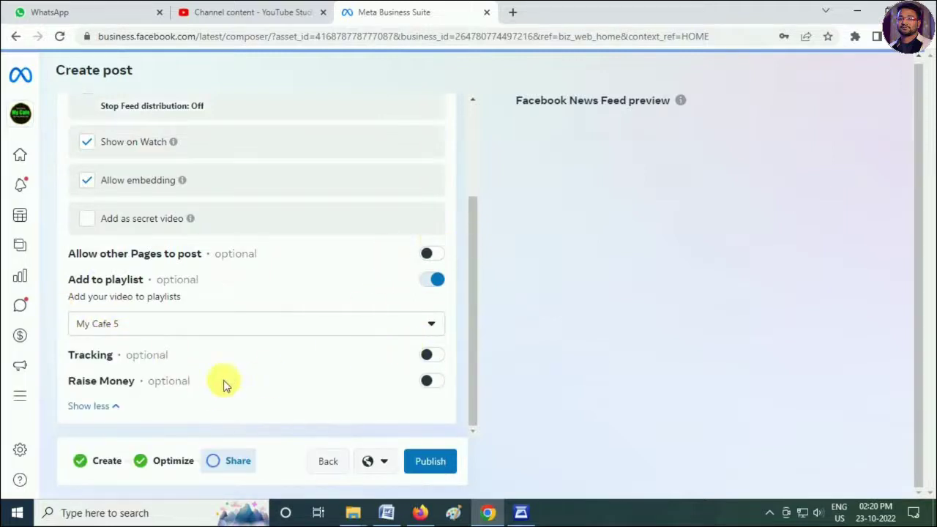
click(429, 463)
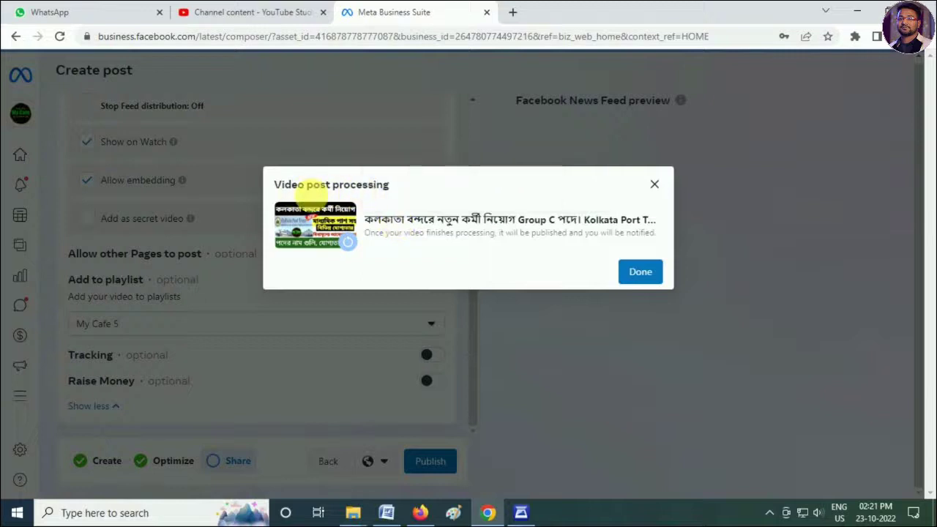
click(640, 282)
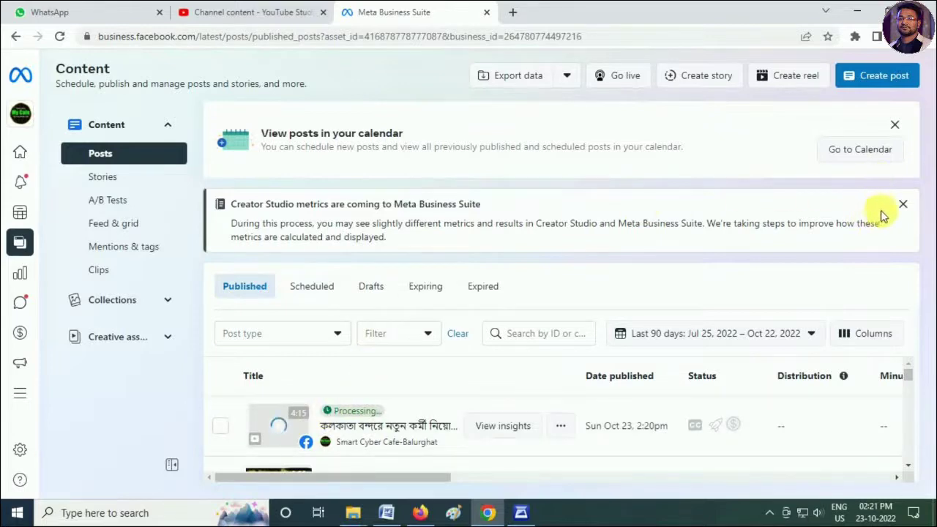
Dismiss the Creator Studio metrics notice and the calendar suggestion above the published posts list.
click(905, 202)
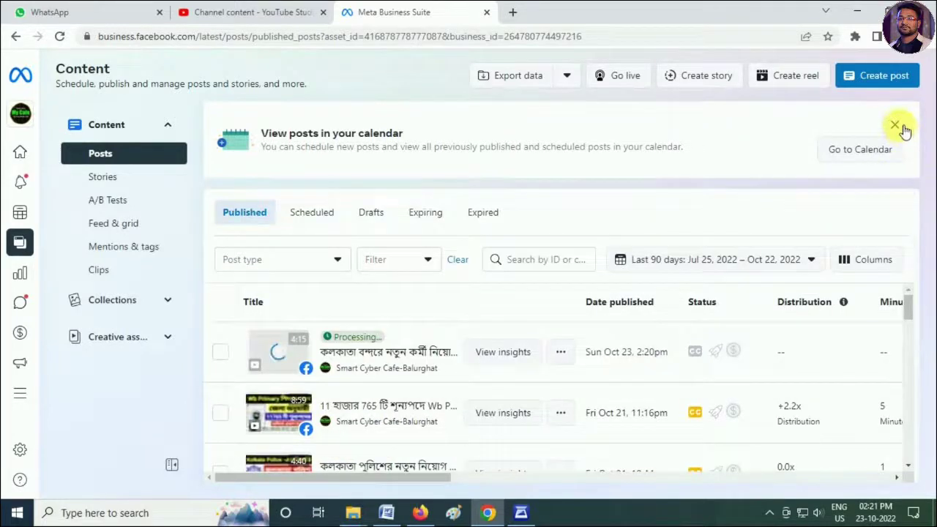
click(900, 127)
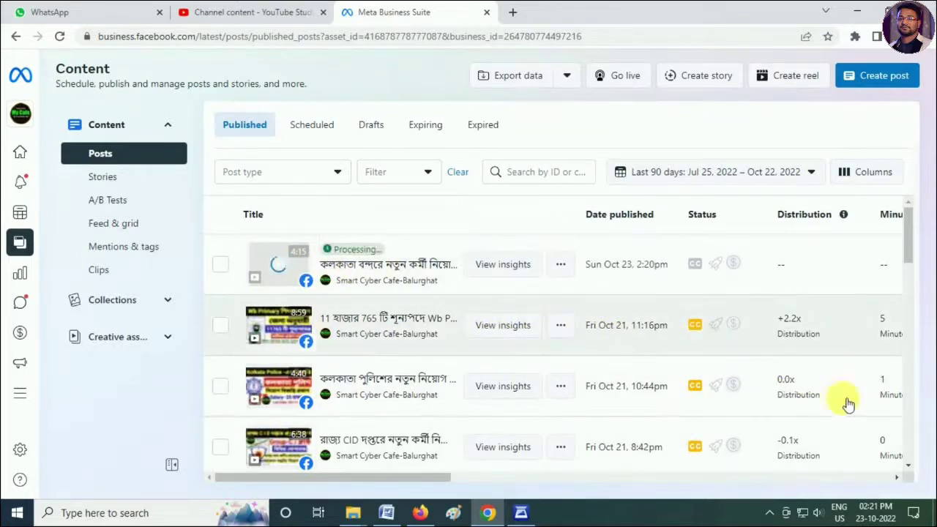
drag(431, 477, 385, 477)
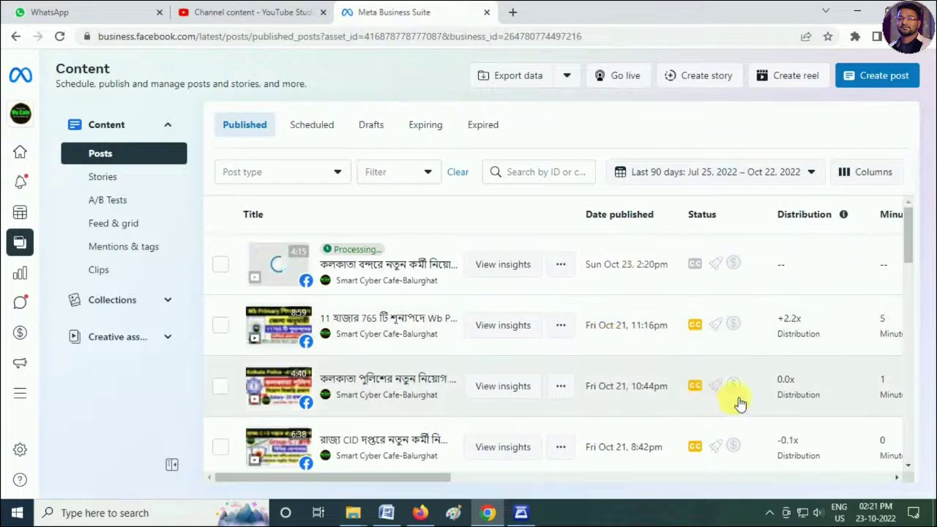
click(770, 513)
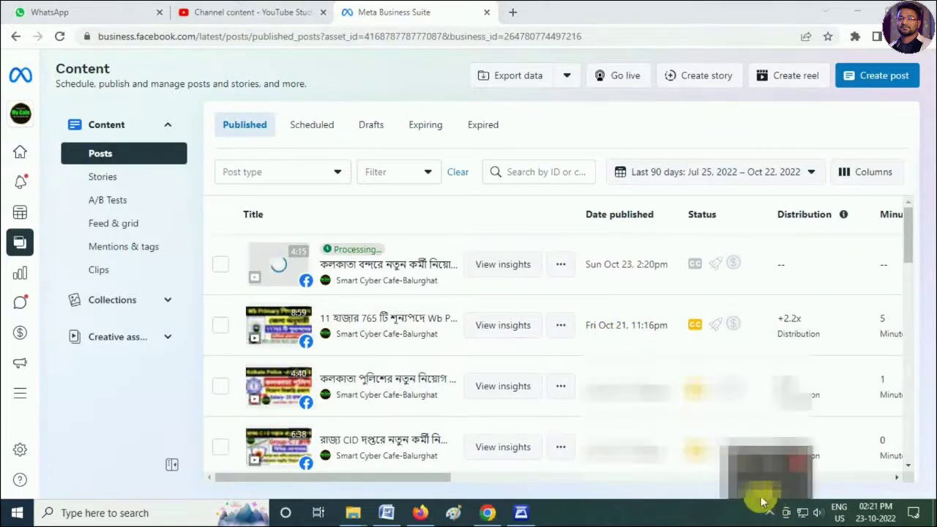